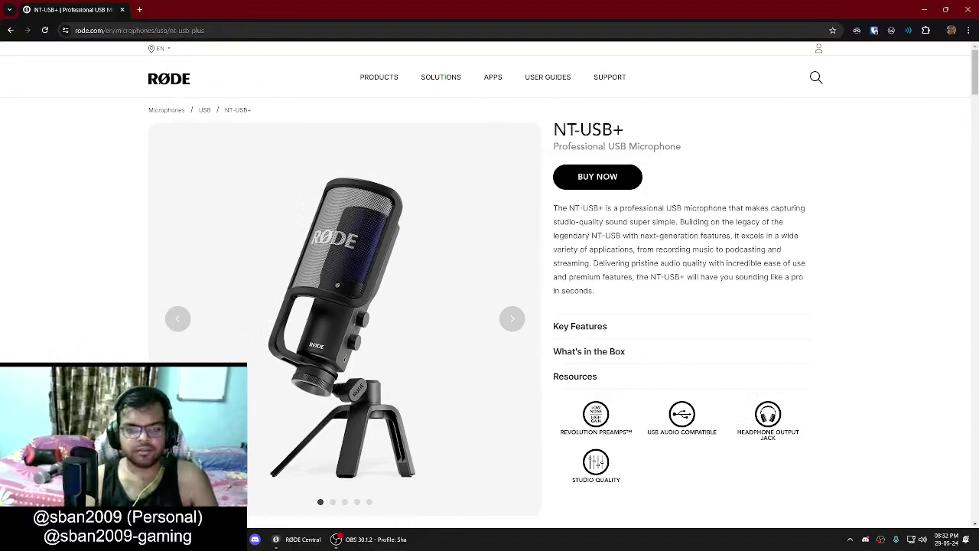
Highlight the NT-USB+ product title in Chrome and briefly bring RØDE Central forward.
left_click_drag(554, 130, 626, 132)
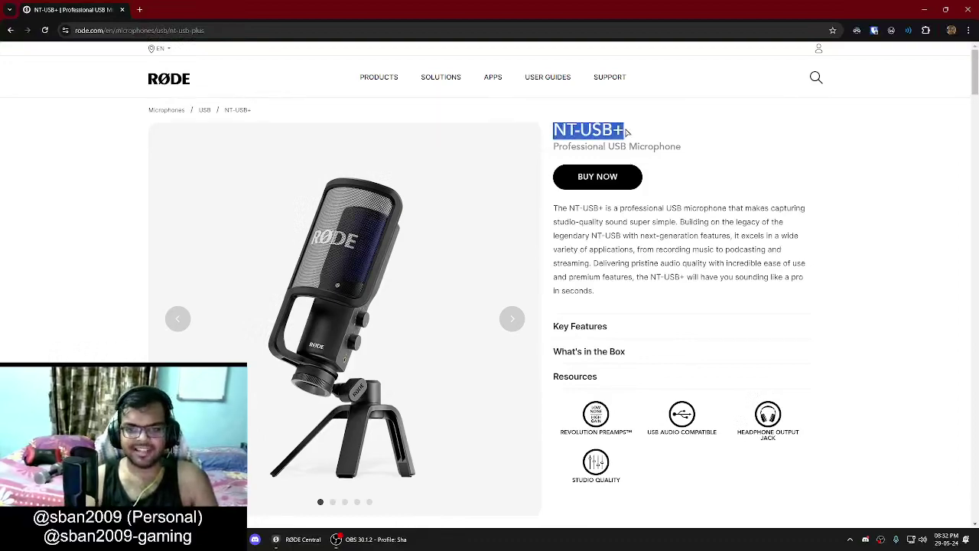
left_click(651, 131)
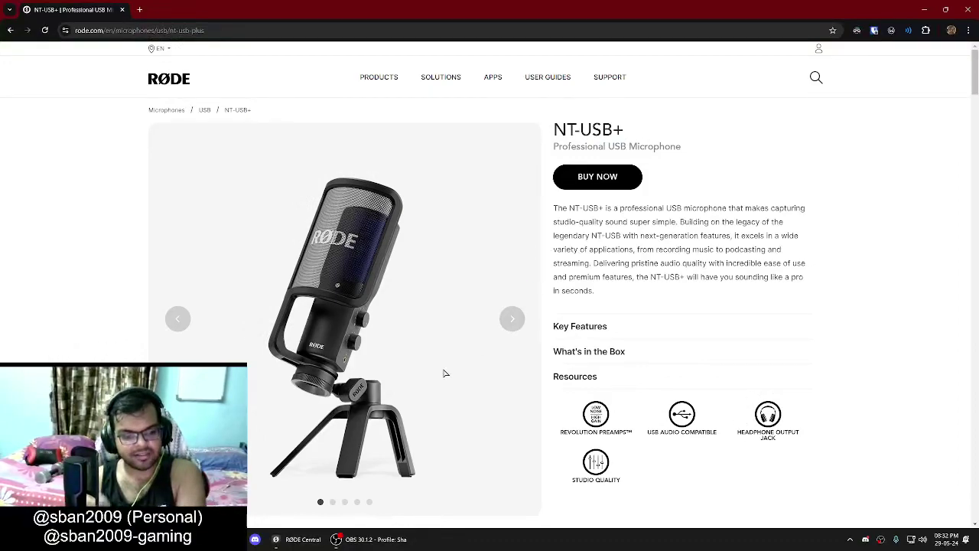
left_click(300, 539)
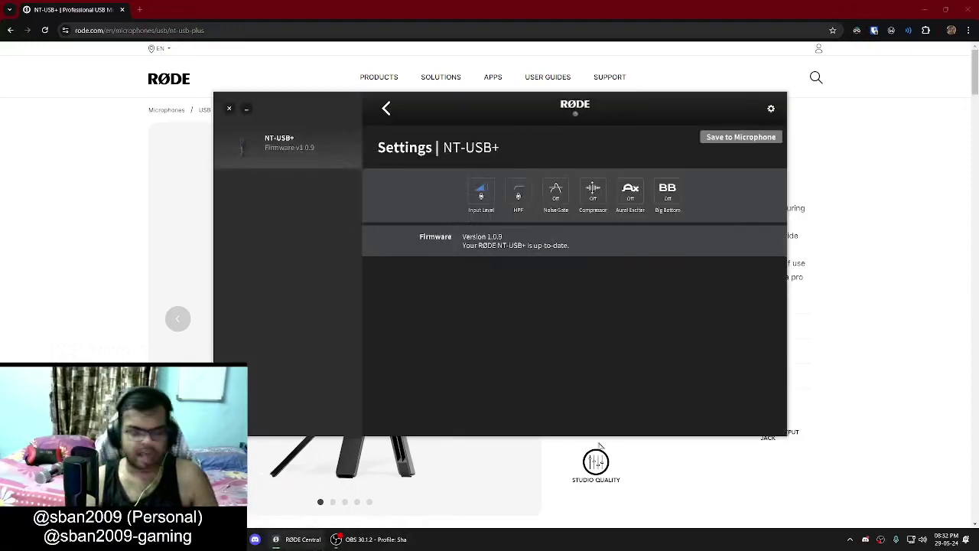
left_click(834, 320)
Reselect the NT-USB title, scroll the product page down, and bring RØDE Central's settings back up.
left_click_drag(554, 130, 613, 130)
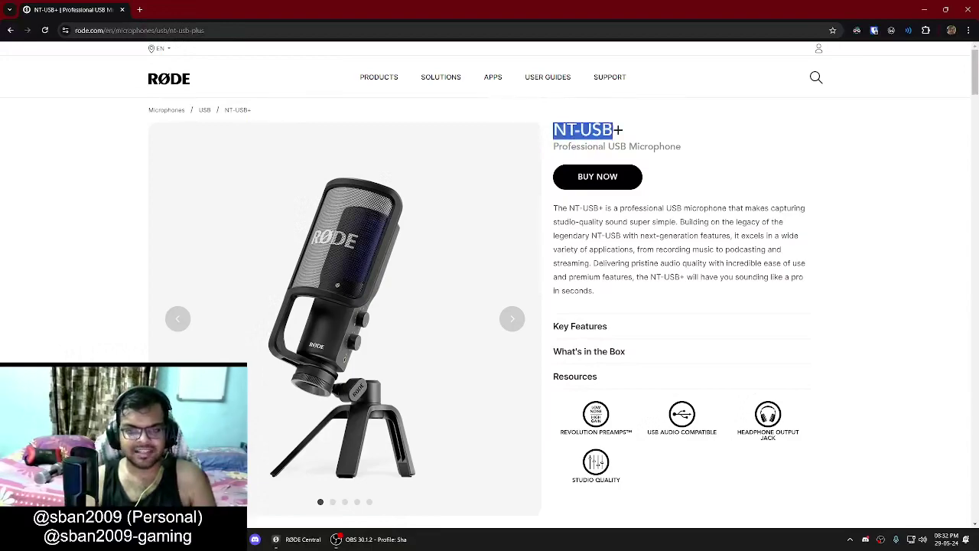
left_click(649, 132)
scroll(528, 305, "down", 1)
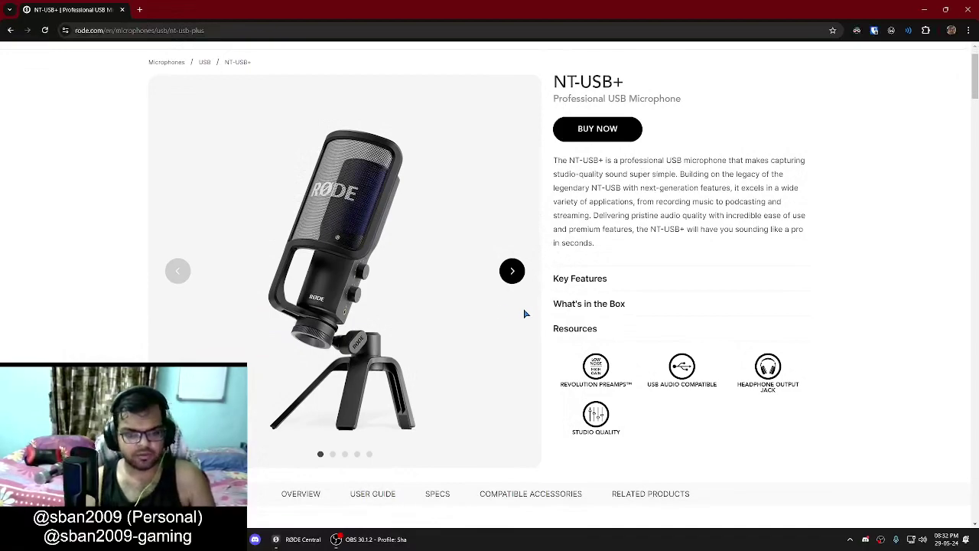
scroll(533, 312, "down", 5)
left_click(291, 540)
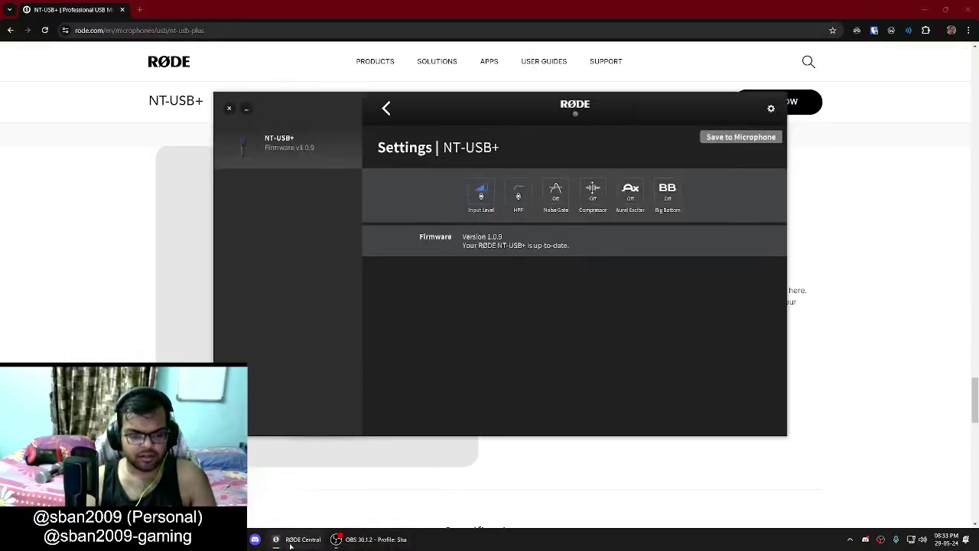
left_click(370, 539)
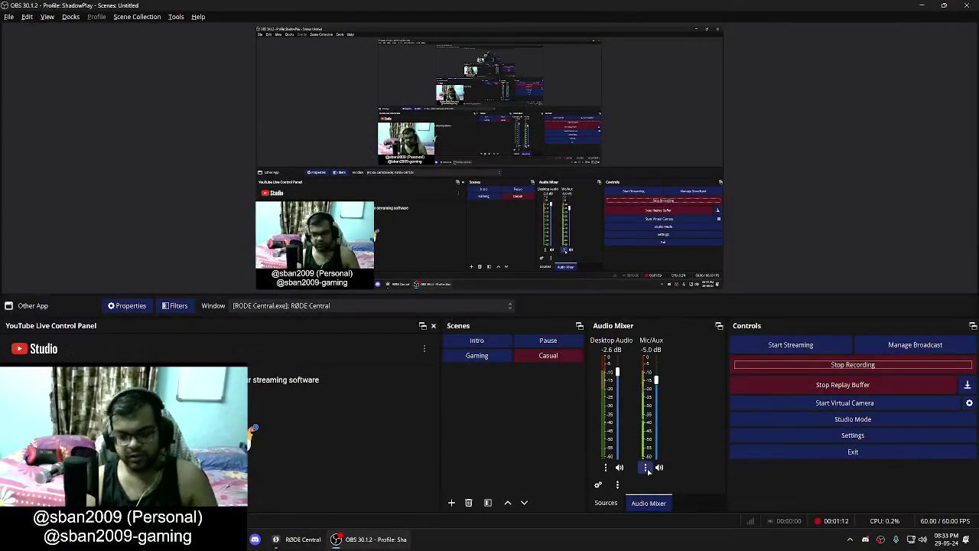
left_click(646, 469)
left_click(662, 431)
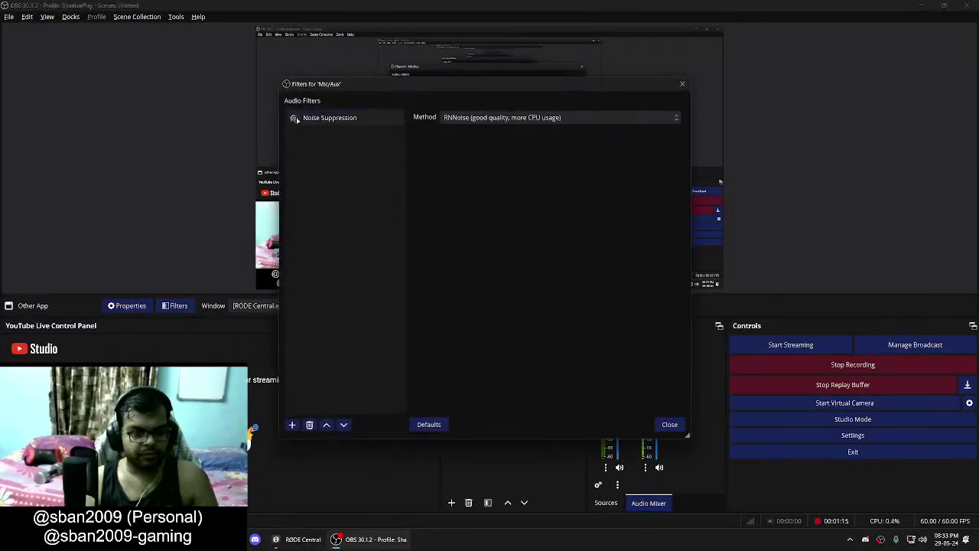
left_click(669, 425)
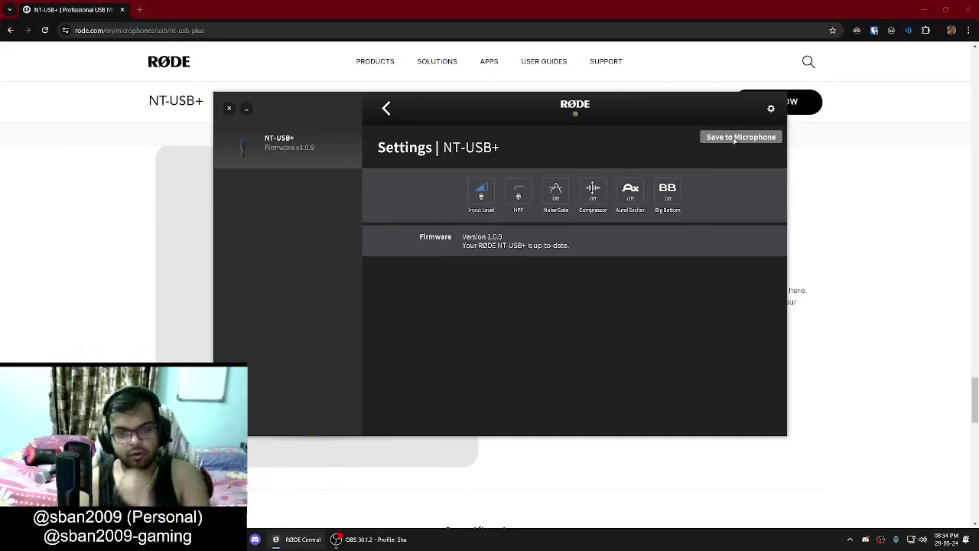
Raise the NT-USB+ input level with its slider, then ease it back down.
left_click(489, 196)
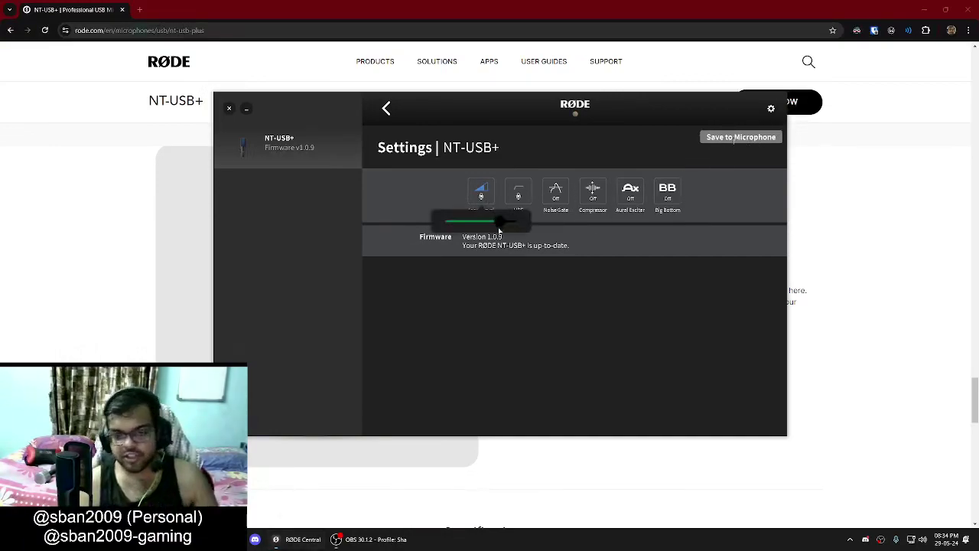
left_click_drag(501, 222, 523, 222)
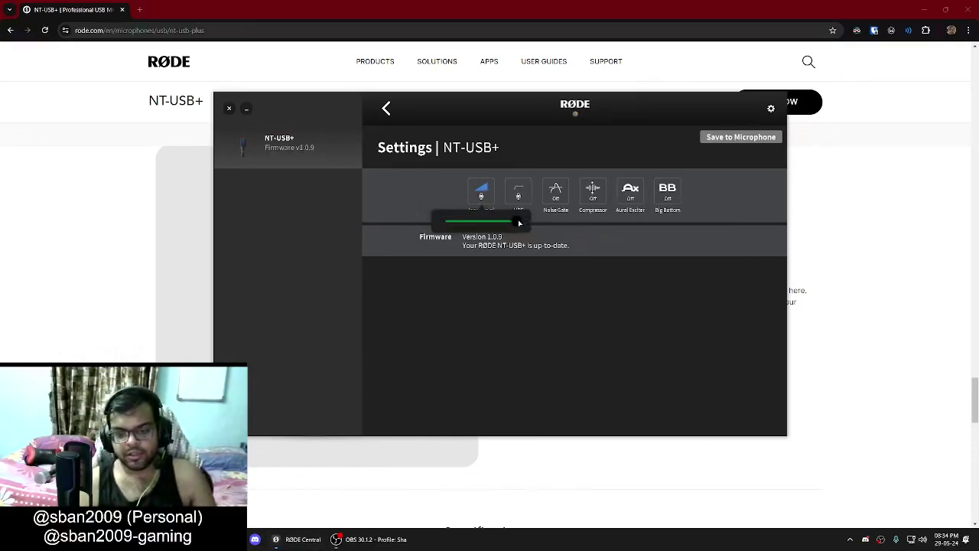
mouse_move(519, 222)
left_mouse_down()
mouse_move(445, 224)
mouse_move(523, 224)
left_mouse_up()
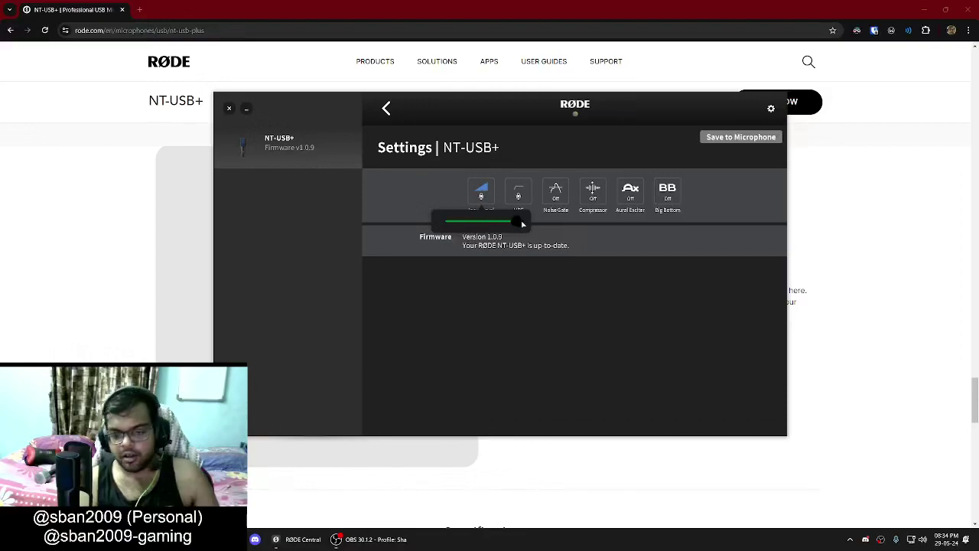
mouse_move(523, 224)
left_mouse_down()
mouse_move(441, 222)
mouse_move(522, 221)
left_mouse_up()
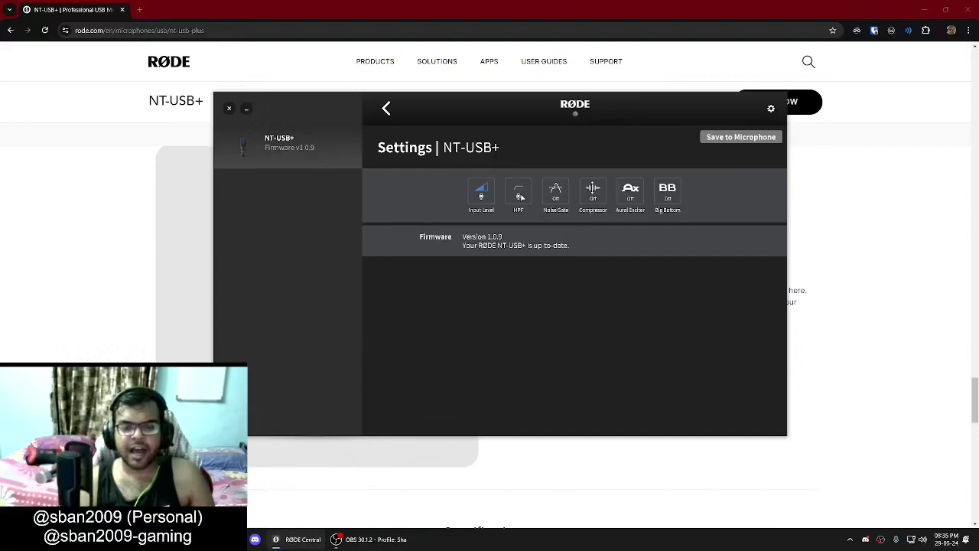
Cycle the high-pass filter through 75 Hz and 150 Hz repeatedly, ending with it off.
left_click(519, 195)
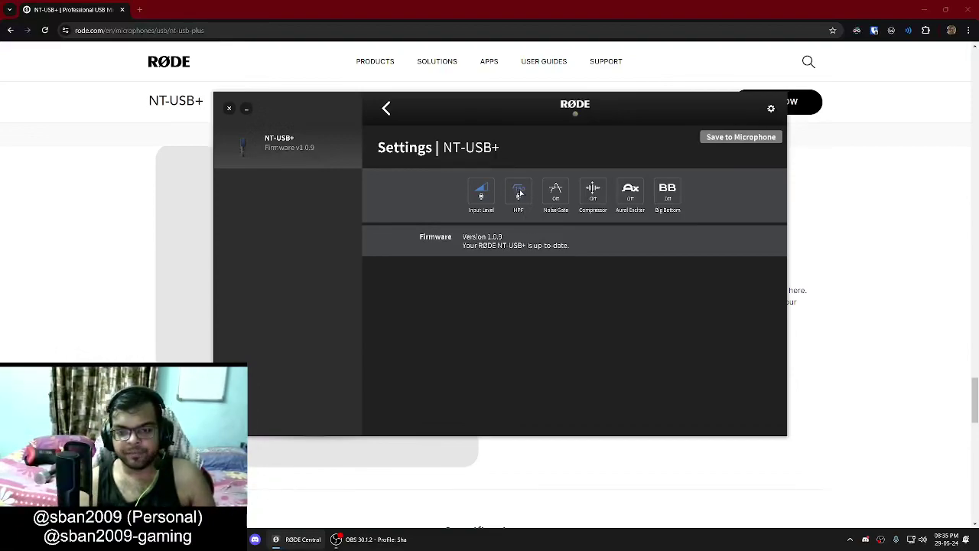
left_click(520, 194)
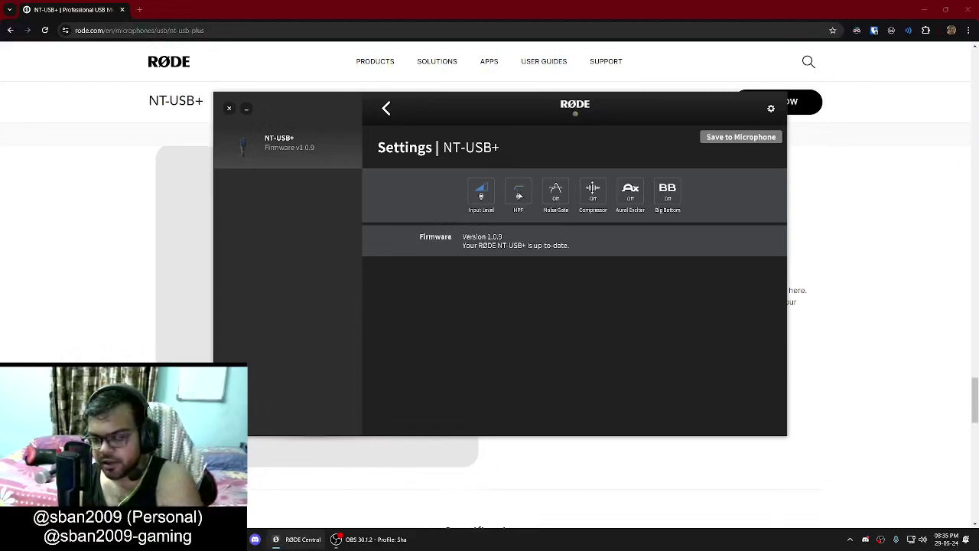
left_click(519, 195)
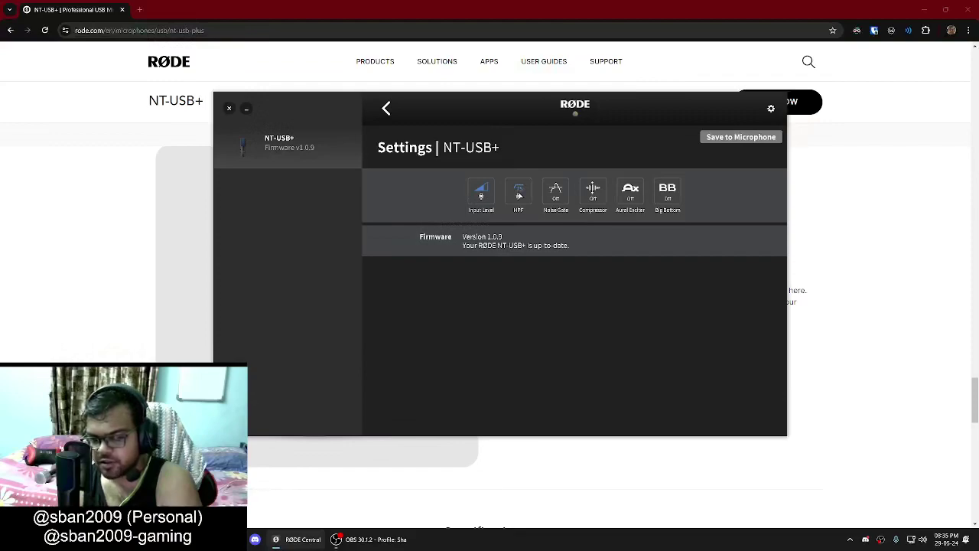
left_click(520, 195)
left_click(520, 195)
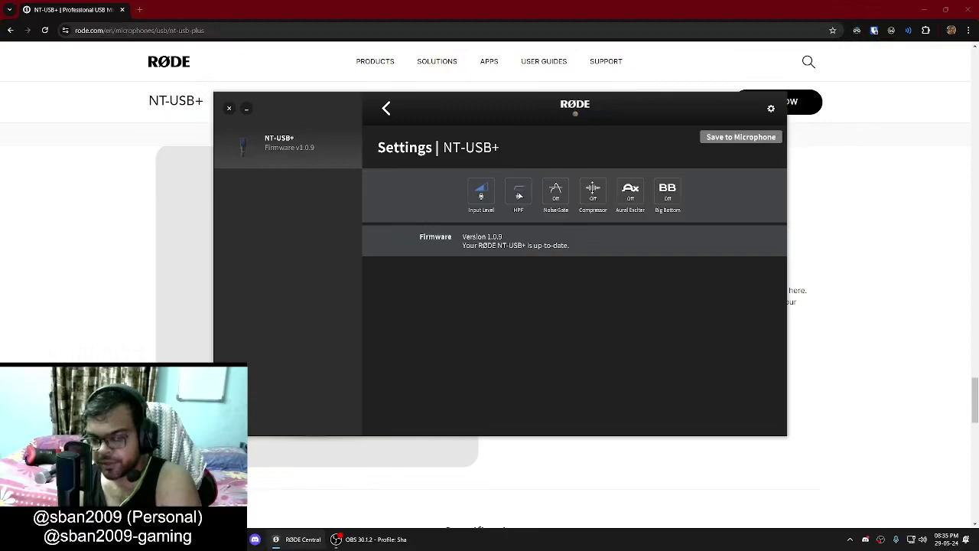
left_click(520, 196)
left_click(519, 196)
left_click(520, 195)
left_click(519, 195)
left_click(520, 196)
left_click(519, 195)
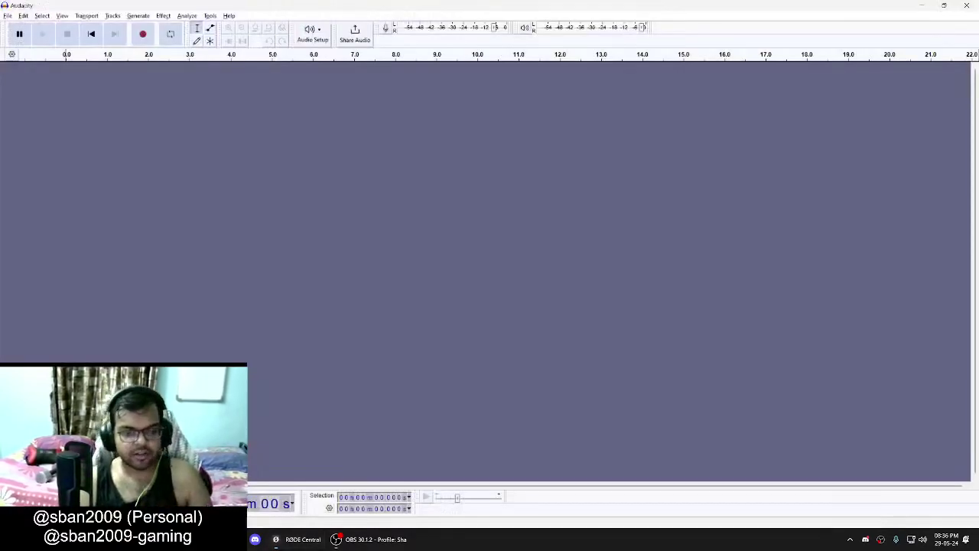
left_click(163, 15)
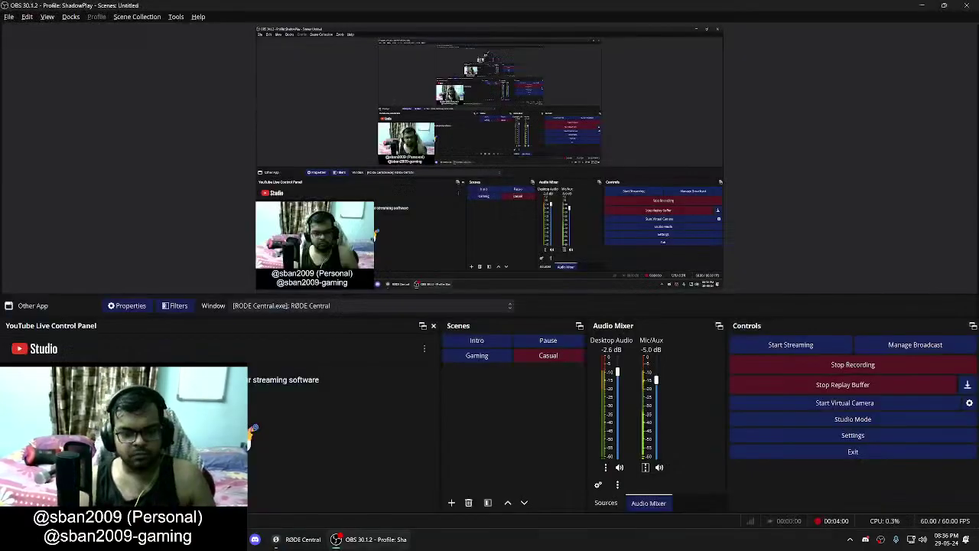
left_click(302, 539)
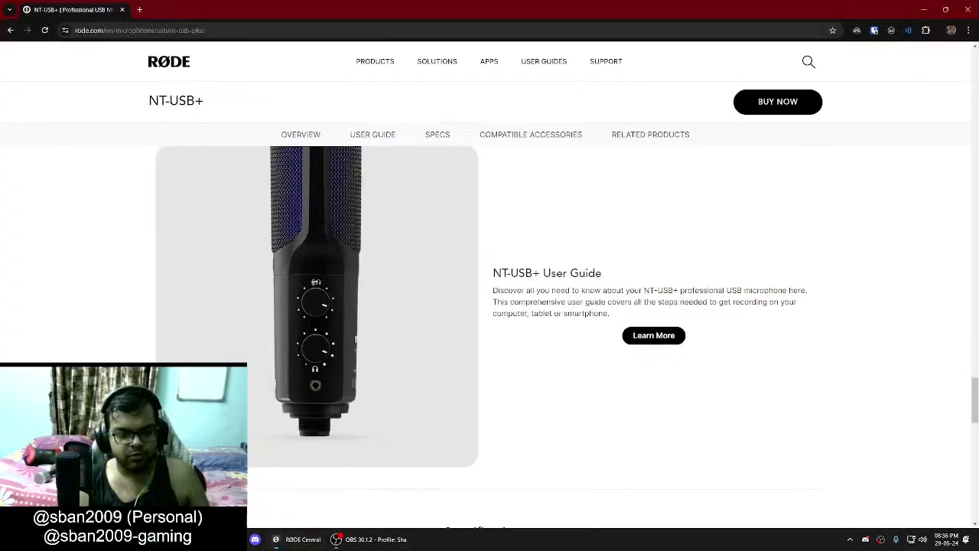
left_click(291, 539)
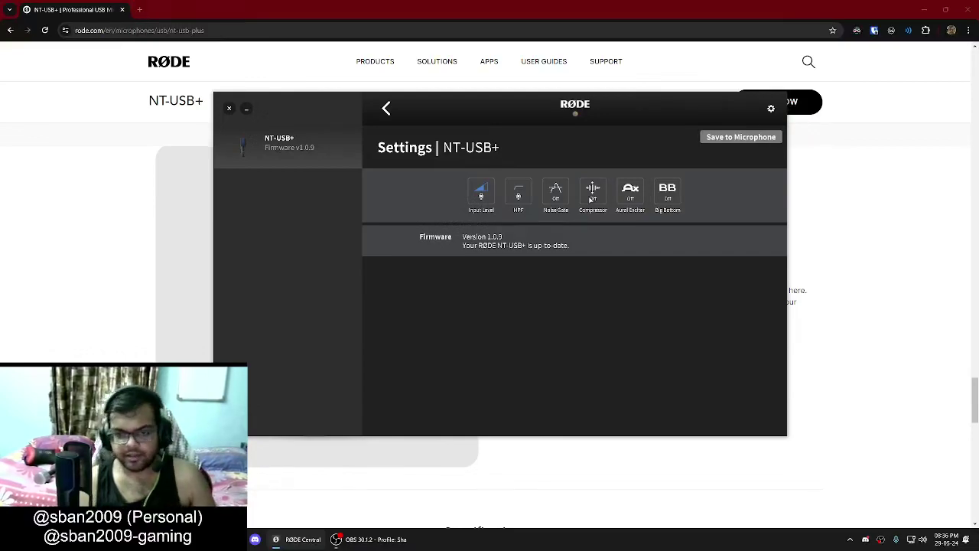
Toggle the Compressor on and off three times, leave it off, and enable the Aural Exciter.
left_click(592, 196)
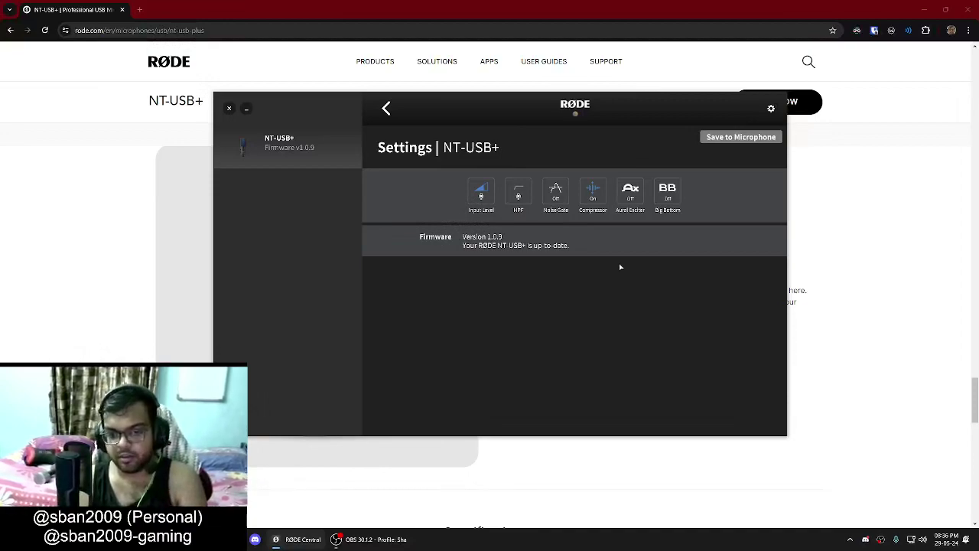
left_click(598, 195)
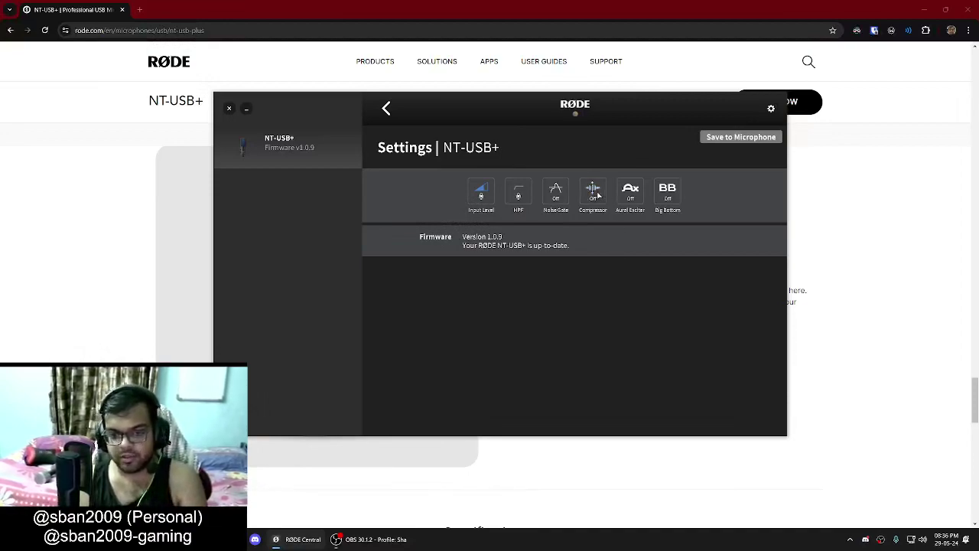
left_click(599, 196)
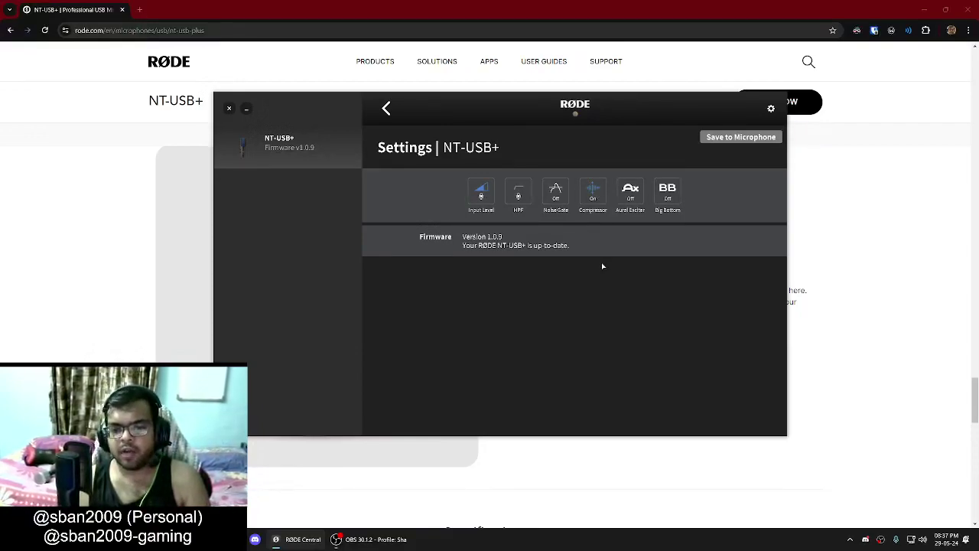
left_click(594, 192)
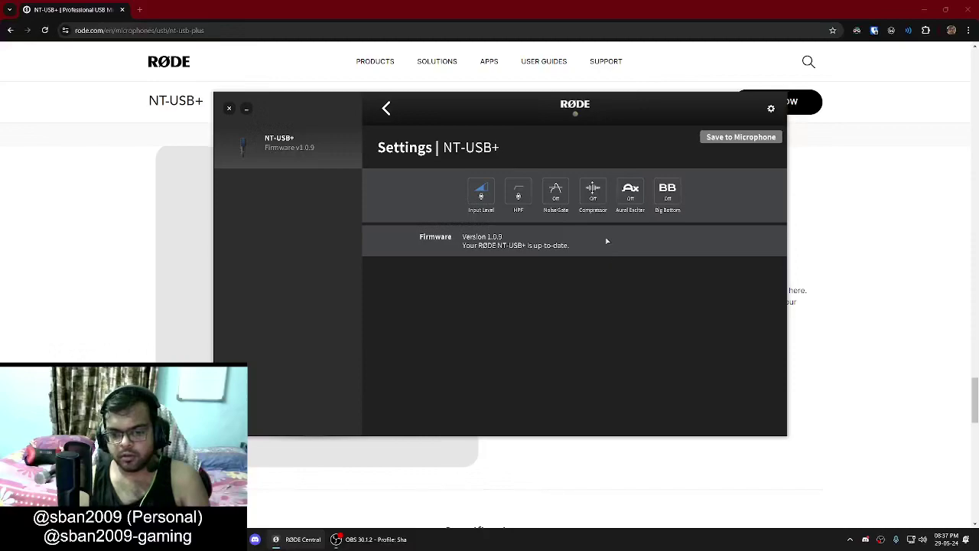
left_click(597, 192)
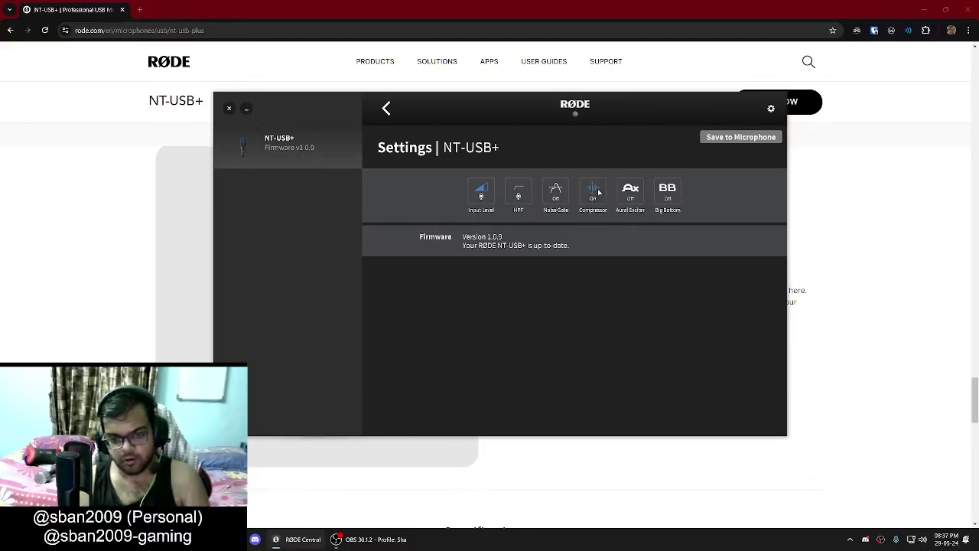
left_click(599, 192)
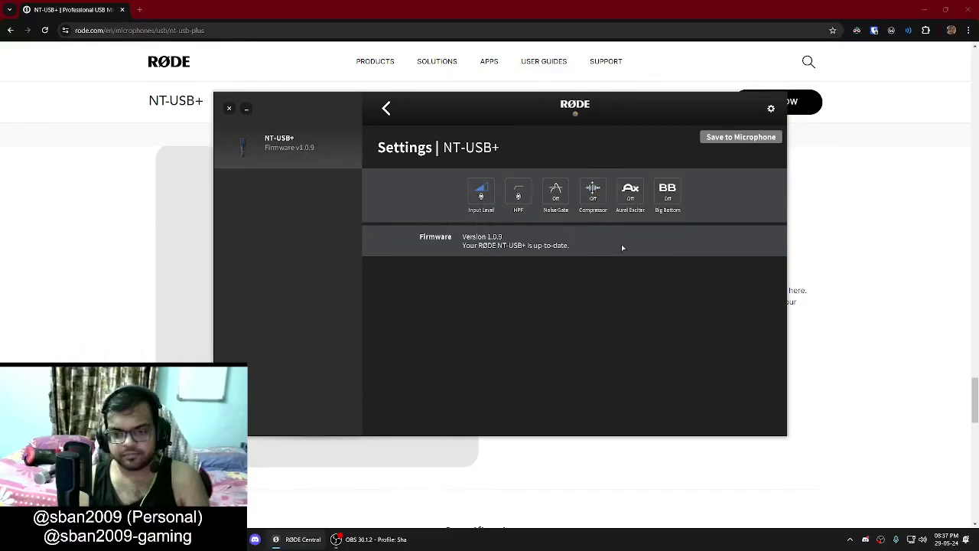
left_click(631, 193)
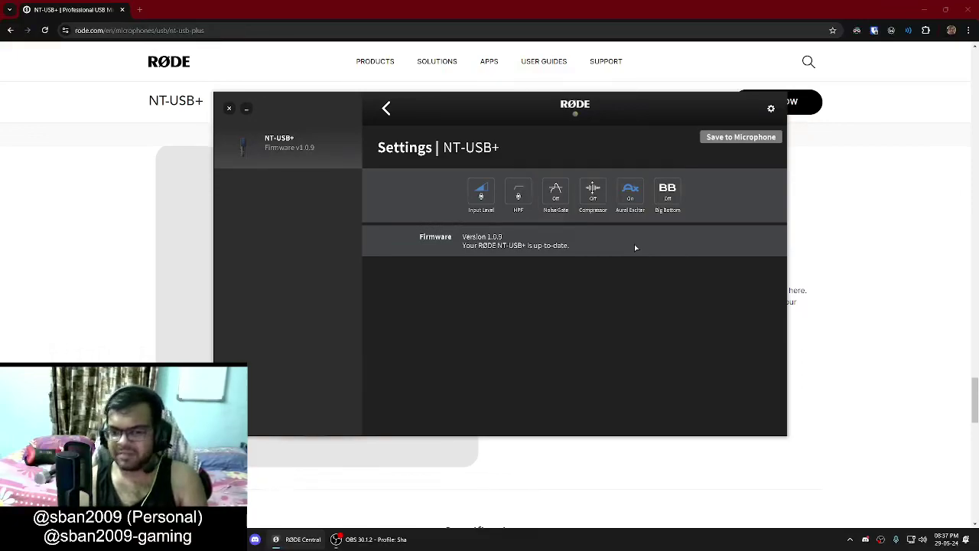
Compare the Aural Exciter, switch it off, and turn Big Bottom on instead.
left_click(630, 189)
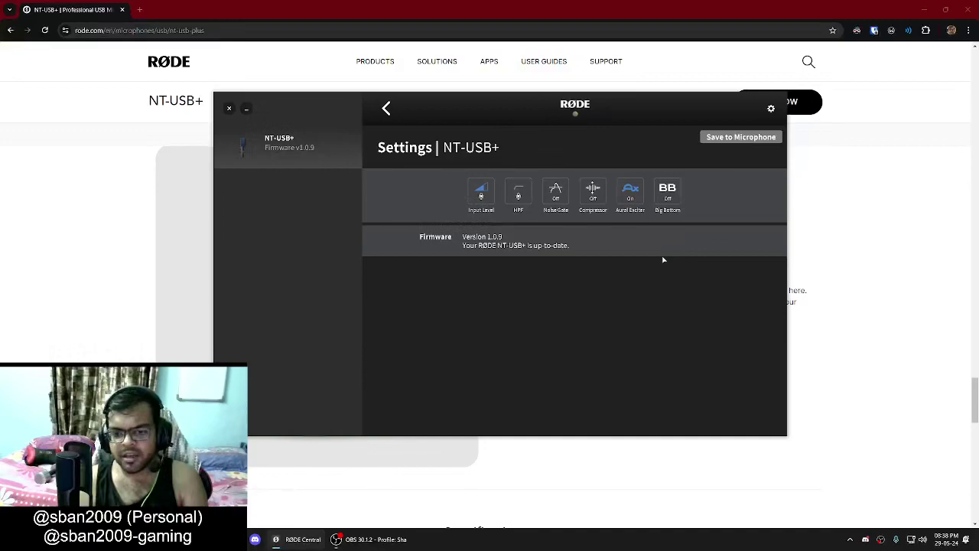
left_click(637, 197)
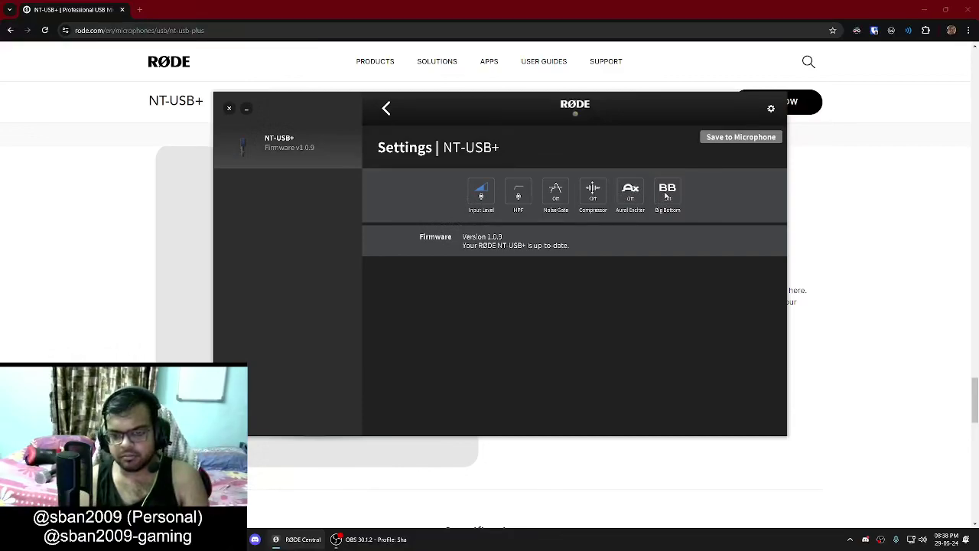
left_click(667, 197)
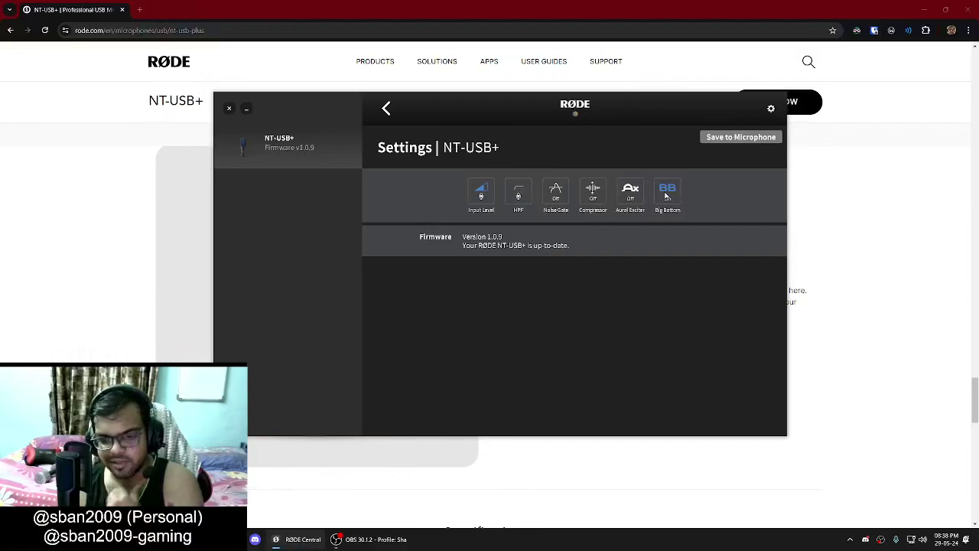
Toggle Big Bottom, enable the HPF, save settings to the microphone, then re-enable Big Bottom.
left_click(666, 196)
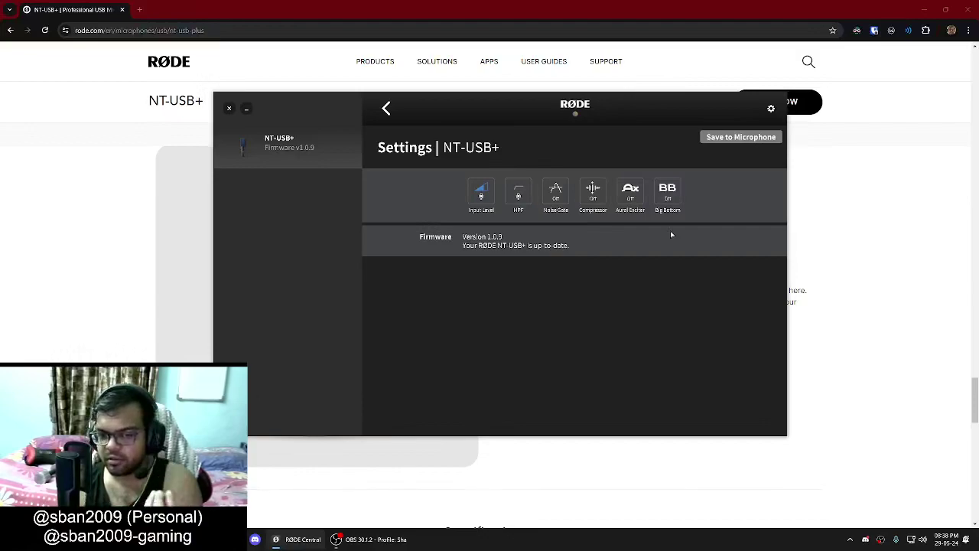
left_click(672, 204)
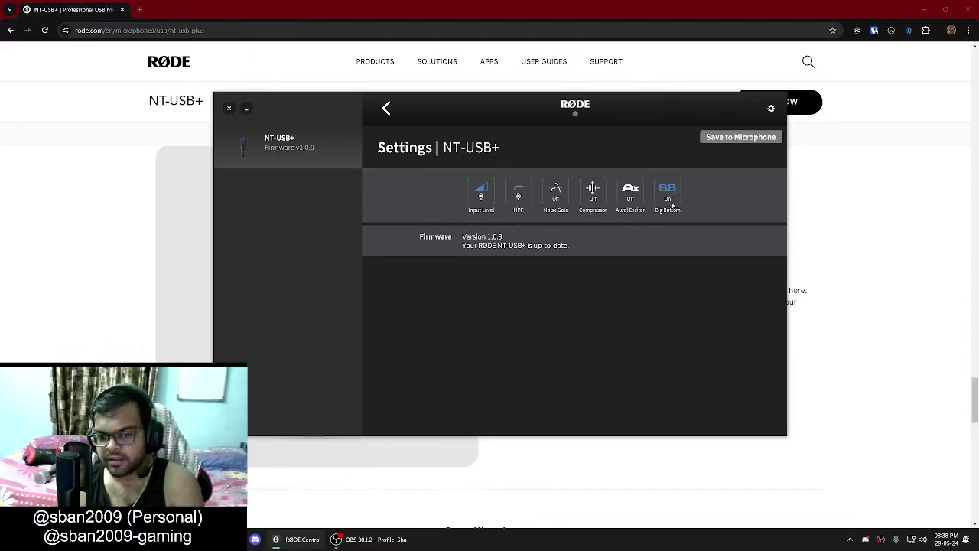
left_click(672, 203)
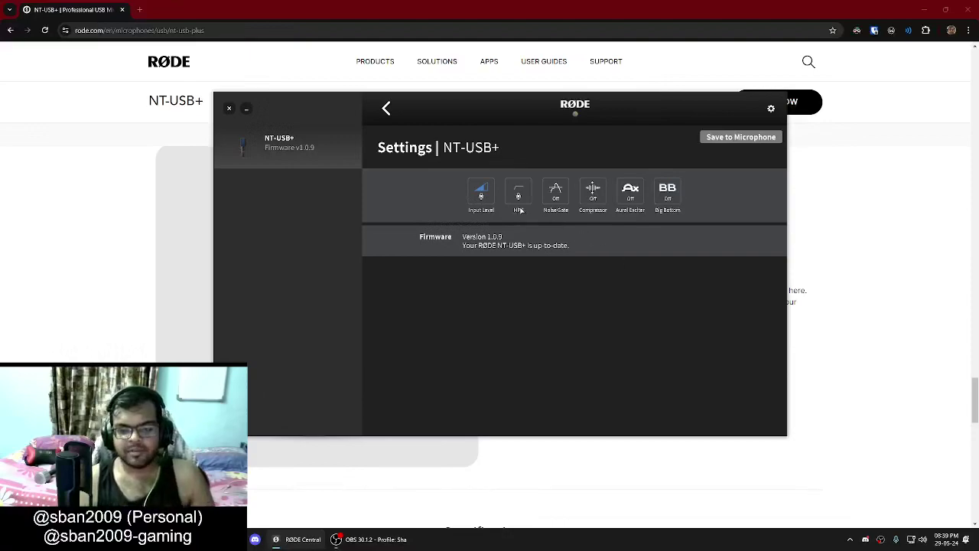
left_click(520, 205)
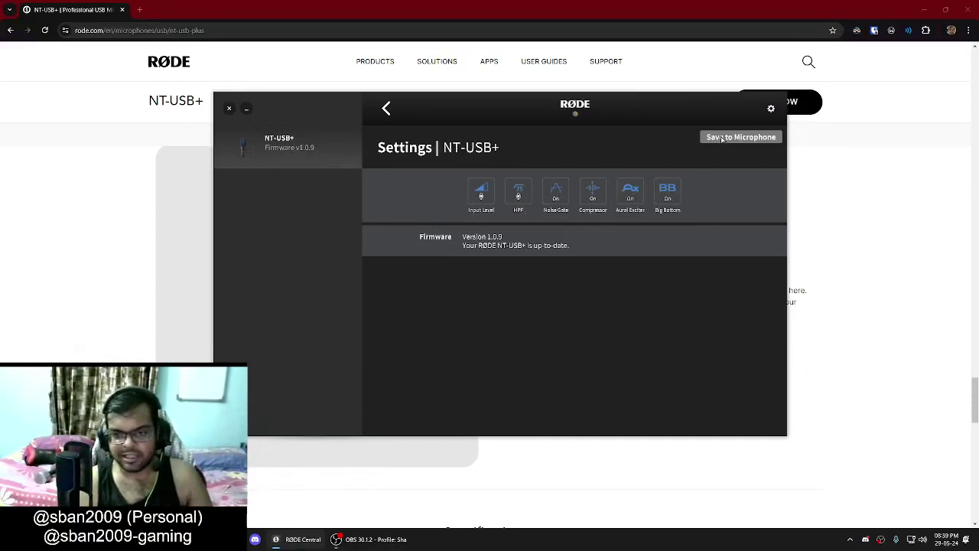
left_click(723, 138)
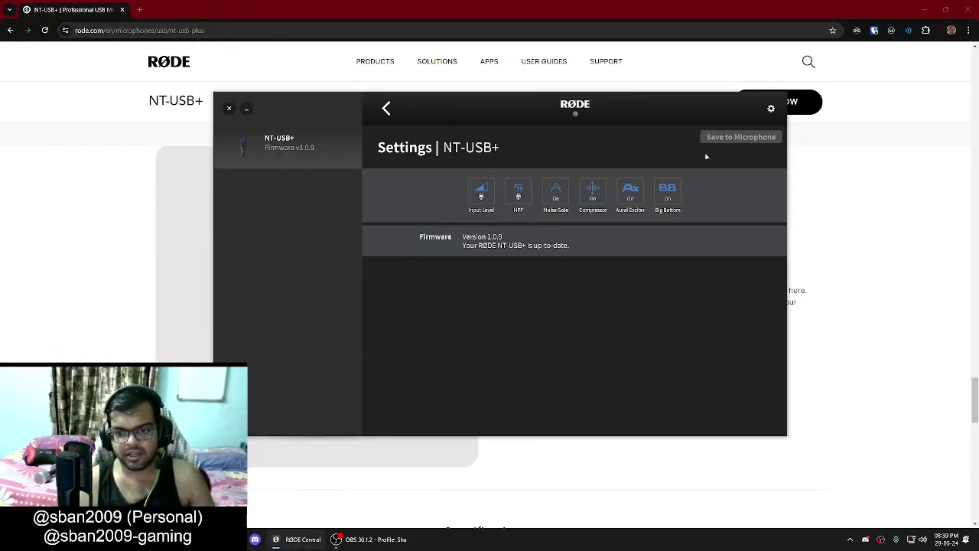
left_click(668, 195)
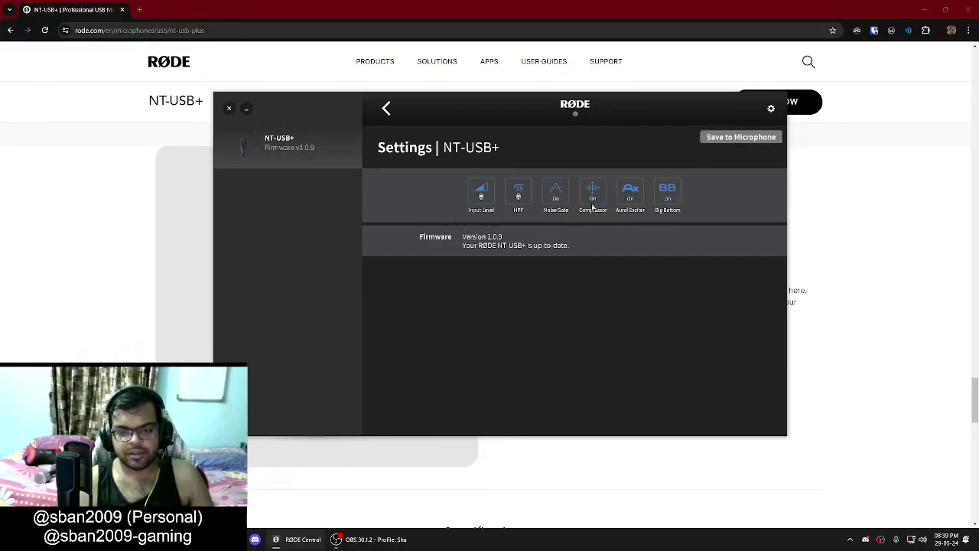
Step the high-pass filter up to 150 Hz, then switch it off.
left_click(510, 190)
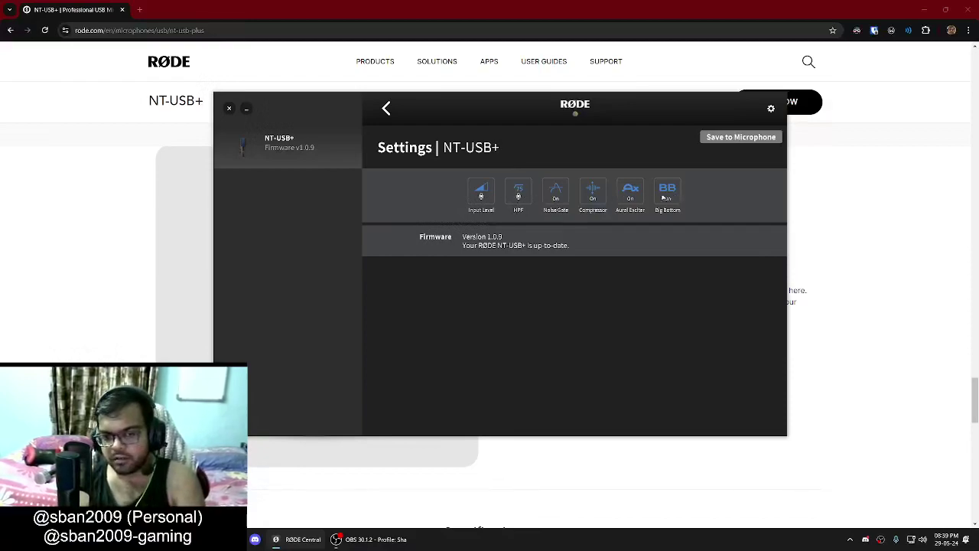
left_click(527, 200)
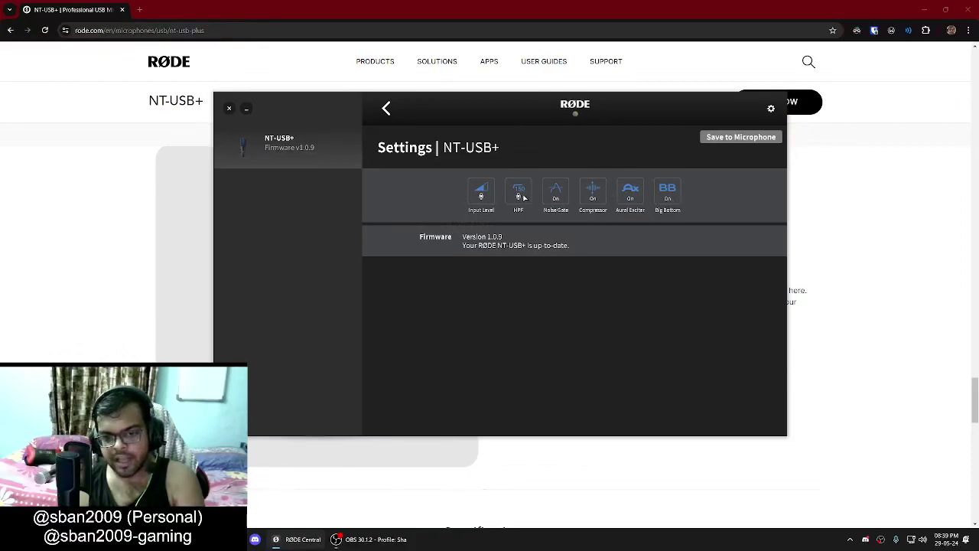
left_click(521, 193)
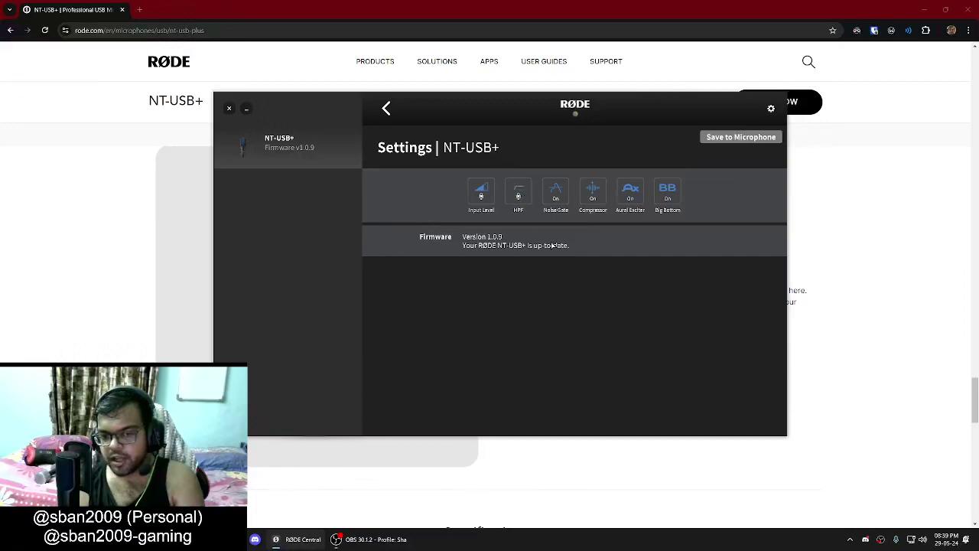
Switch off the Noise Gate, Compressor, Aural Exciter and Big Bottom.
left_click(556, 193)
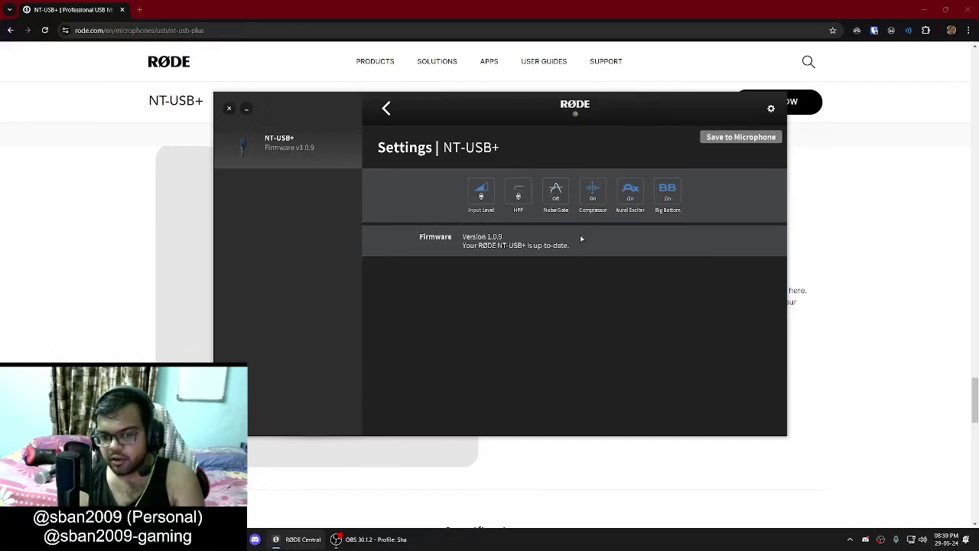
left_click(593, 197)
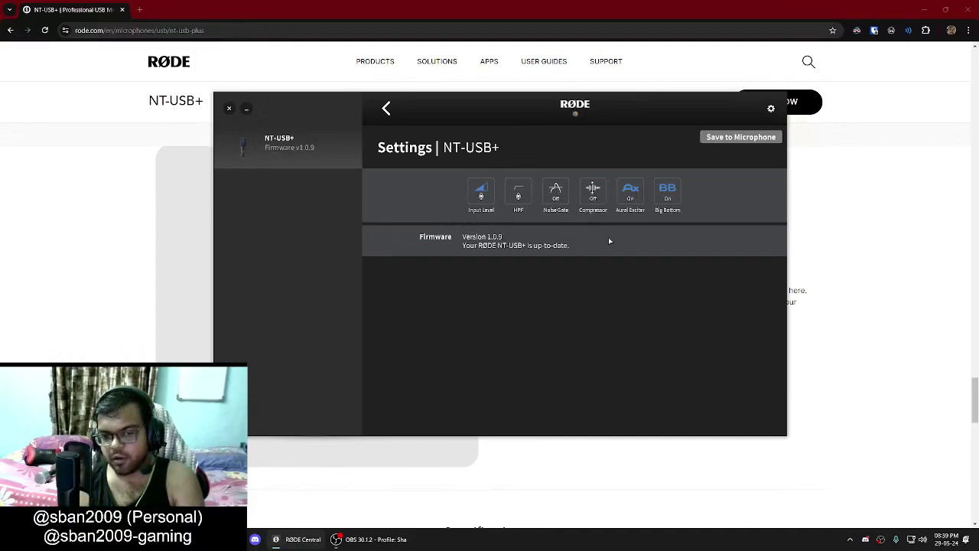
left_click(630, 197)
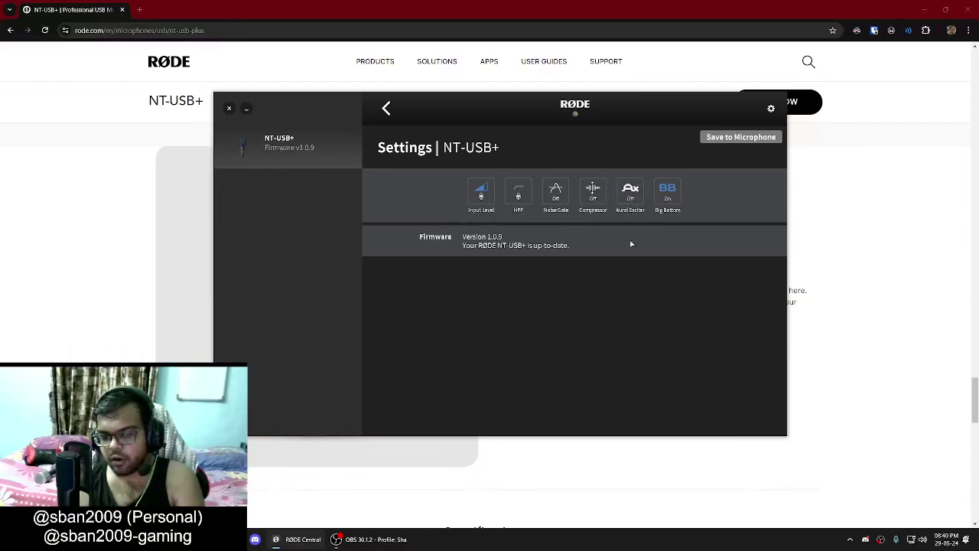
left_click(666, 197)
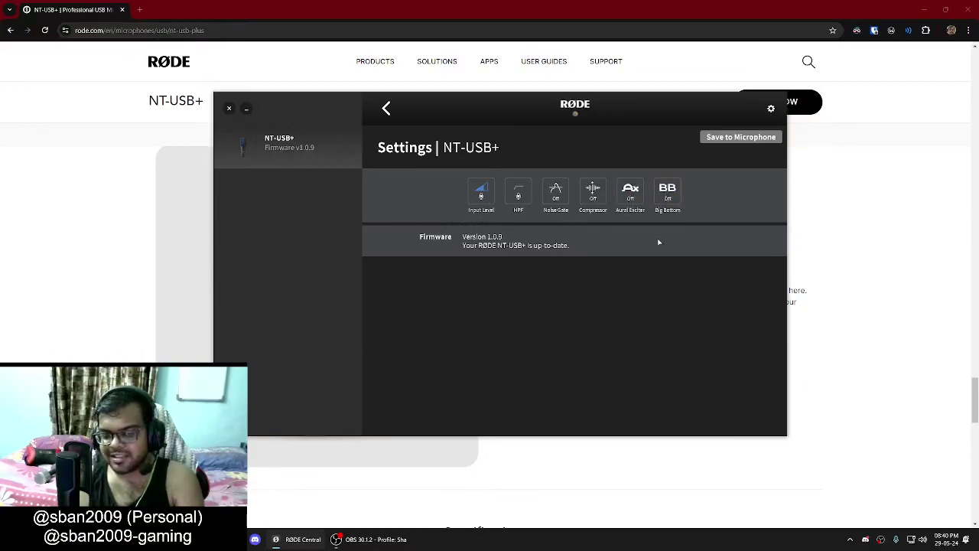
Enable all five effects: HPF, Noise Gate, Compressor, Aural Exciter and Big Bottom.
left_click(518, 193)
left_click(556, 193)
left_click(593, 193)
left_click(630, 193)
left_click(667, 193)
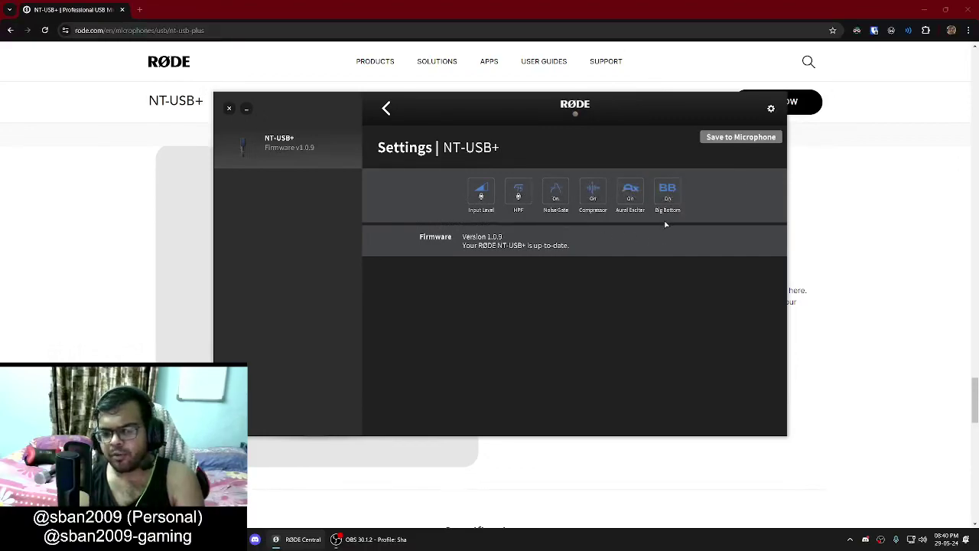
Turn every effect off again, stepping the HPF through 150 Hz to off.
left_click(676, 196)
left_click(633, 198)
left_click(594, 198)
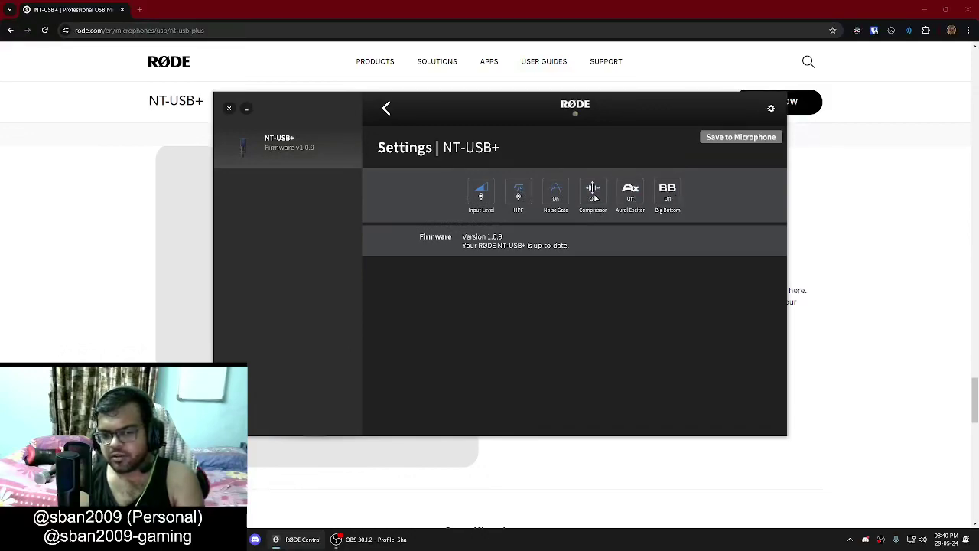
left_click(556, 198)
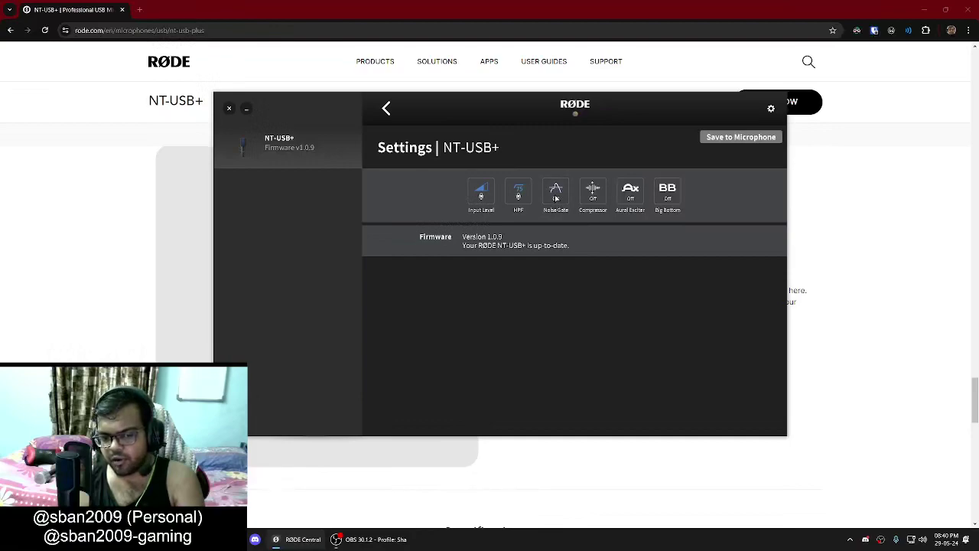
left_click(520, 197)
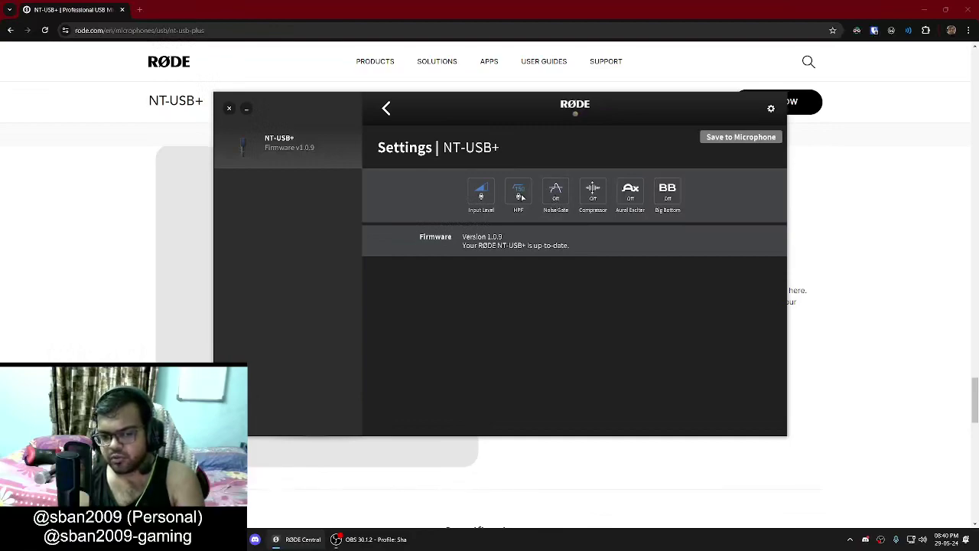
left_click(520, 198)
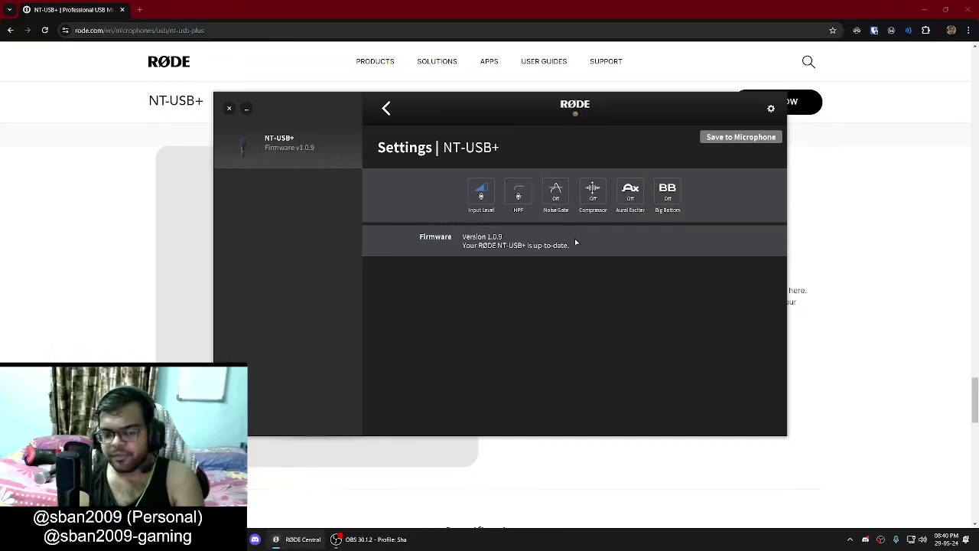